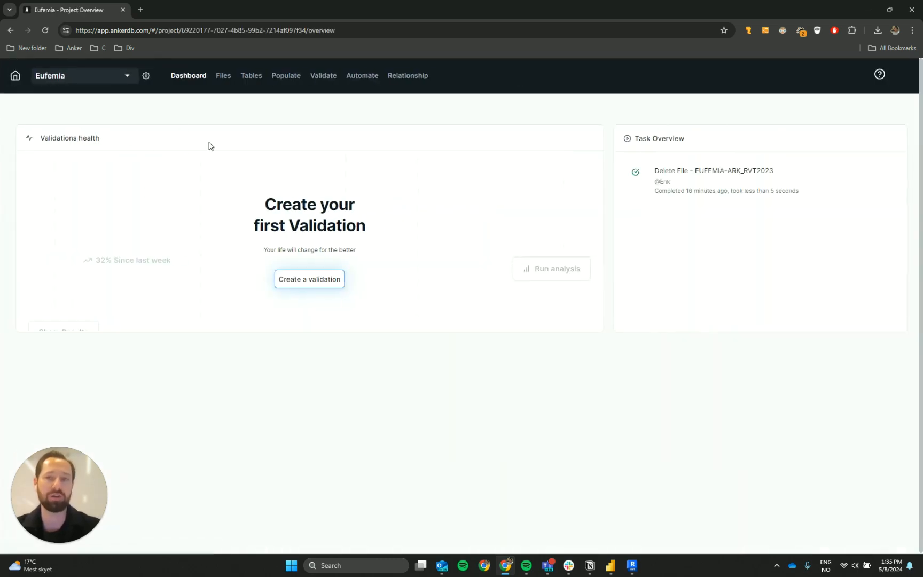
Step: Check the Eufemia project's file list and switch to Revit with the EUFEMIA-ARK_RVT2023 model
click(248, 75)
click(224, 76)
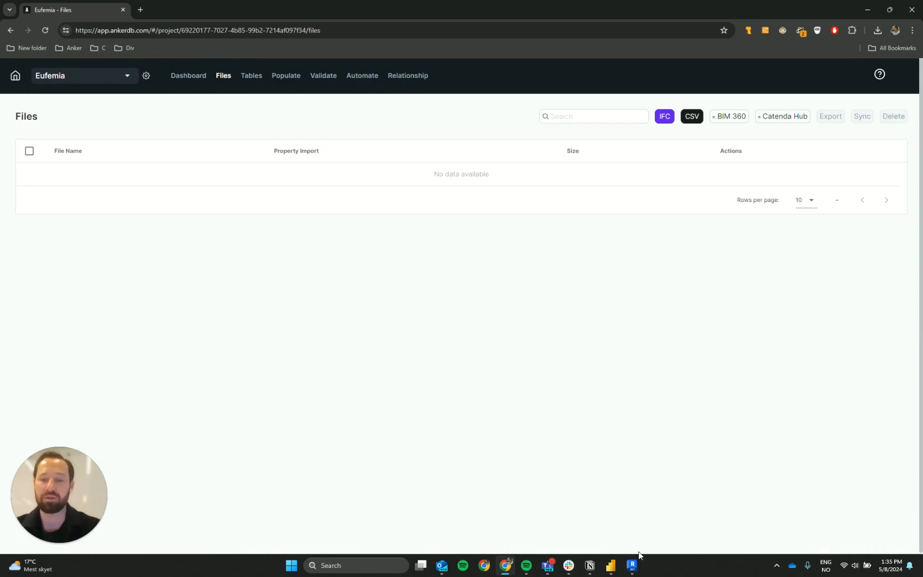
mouse_move(632, 564)
click(592, 512)
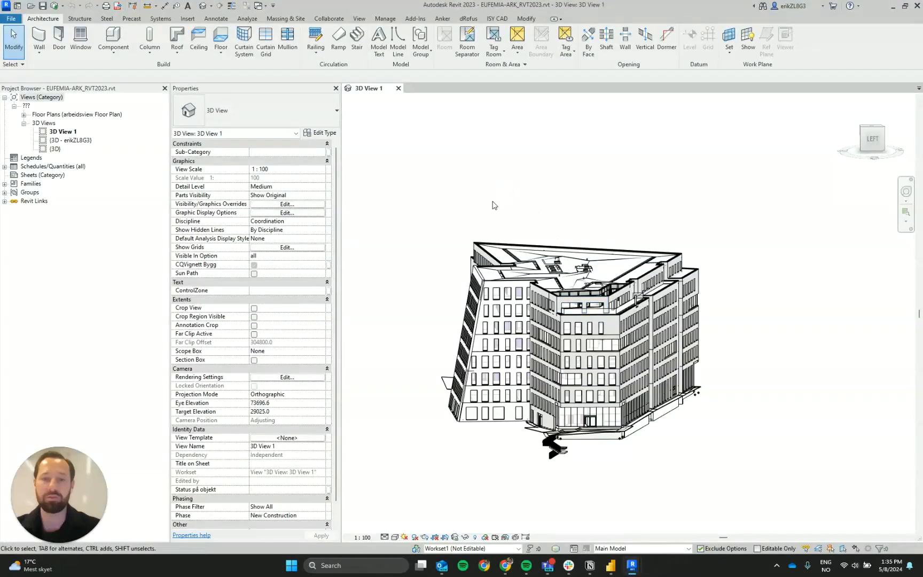
Step: Check which user account the Anker add-in in Revit is logged in with
scroll(490, 199, down, 2)
click(447, 20)
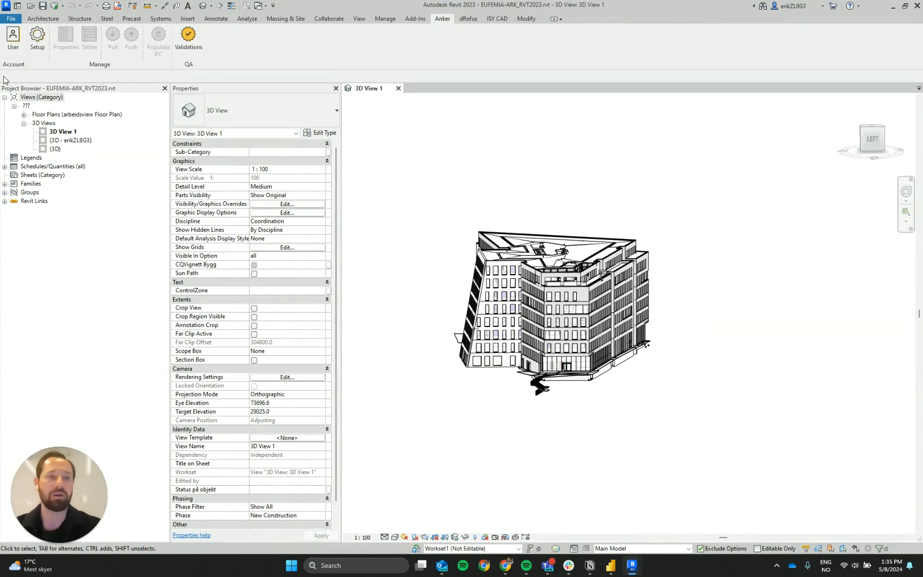
click(20, 45)
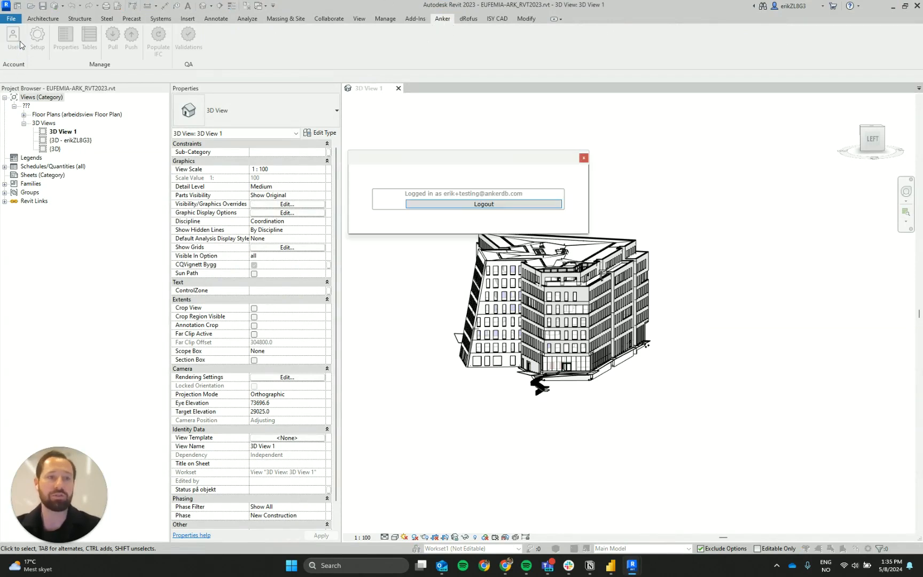
drag(433, 162, 486, 141)
click(510, 175)
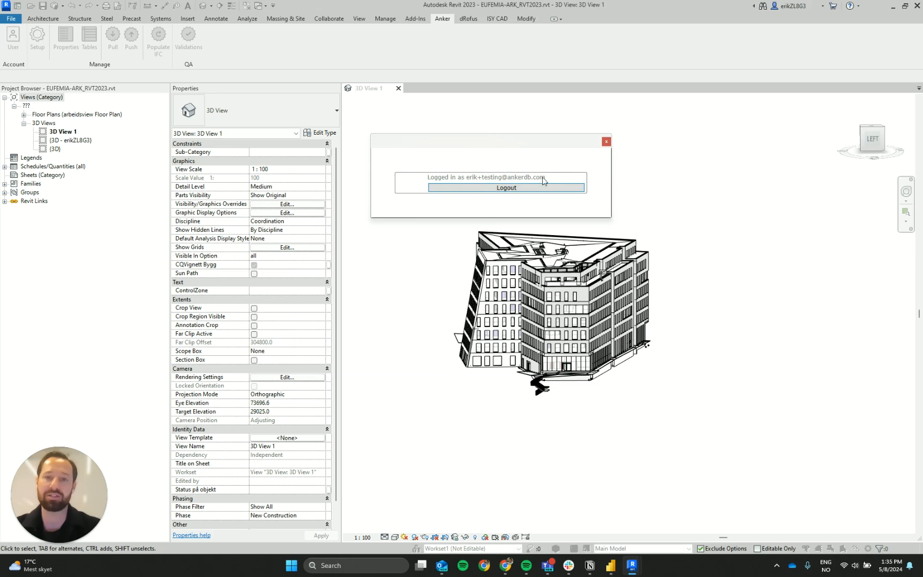
click(606, 141)
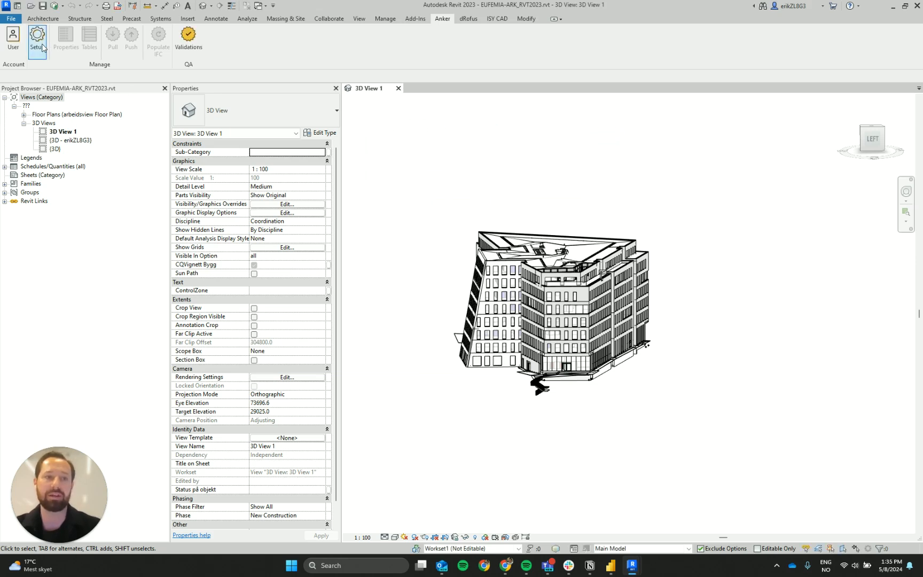
Step: Start the Anker setup and connect the Revit file to the Eufemia project
click(37, 38)
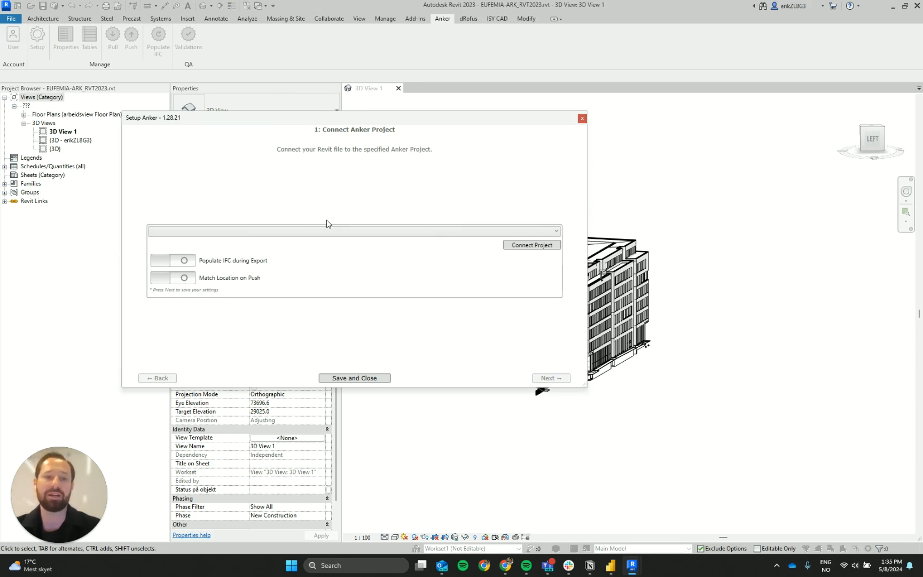
click(317, 232)
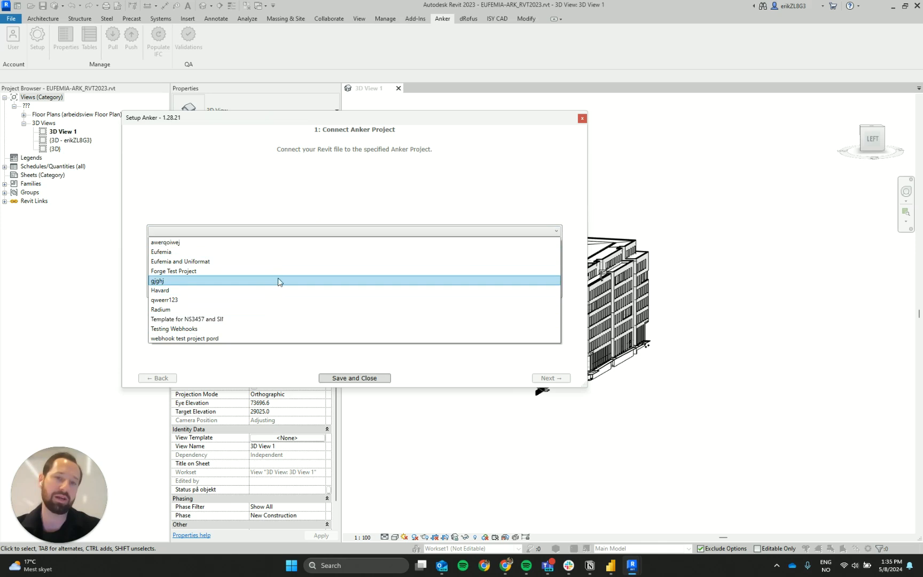
click(263, 251)
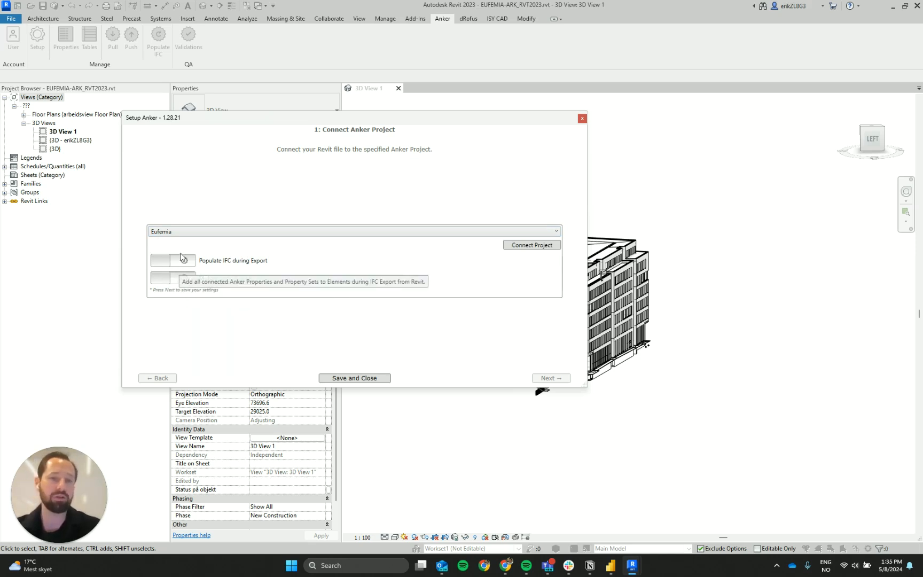
click(523, 246)
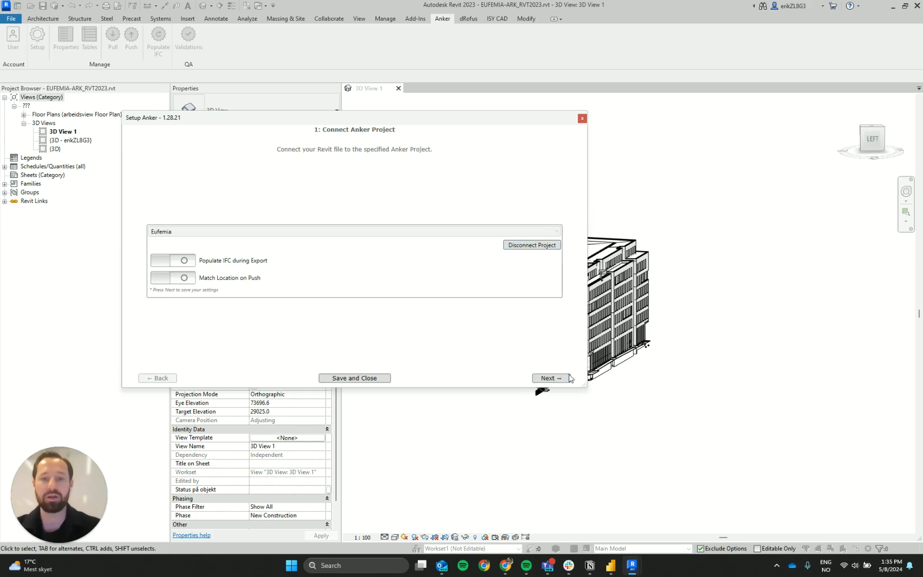
Step: Proceed to parameter selection, enlarge the setup window and move all Revit parameters into the Anker parameters to push
click(550, 377)
drag(416, 128, 425, 104)
drag(590, 356, 676, 457)
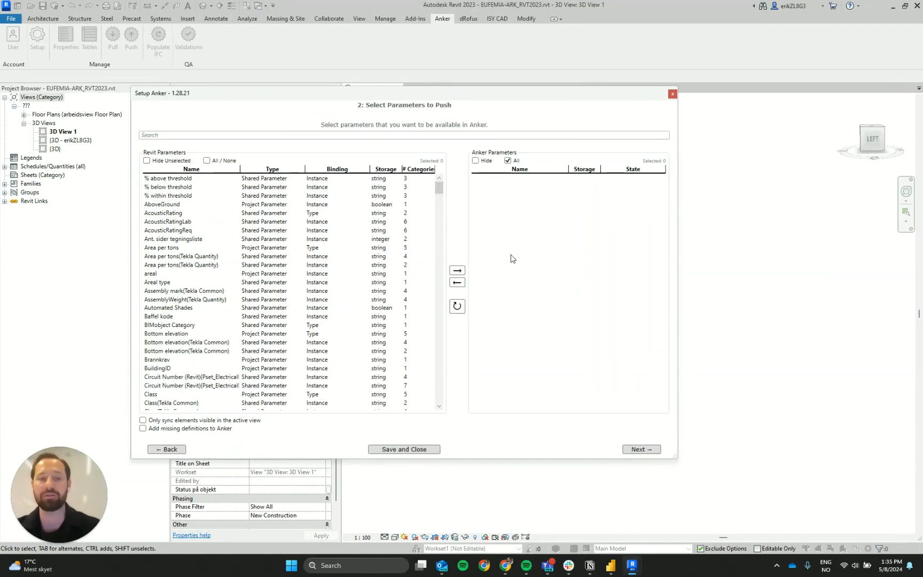
click(318, 256)
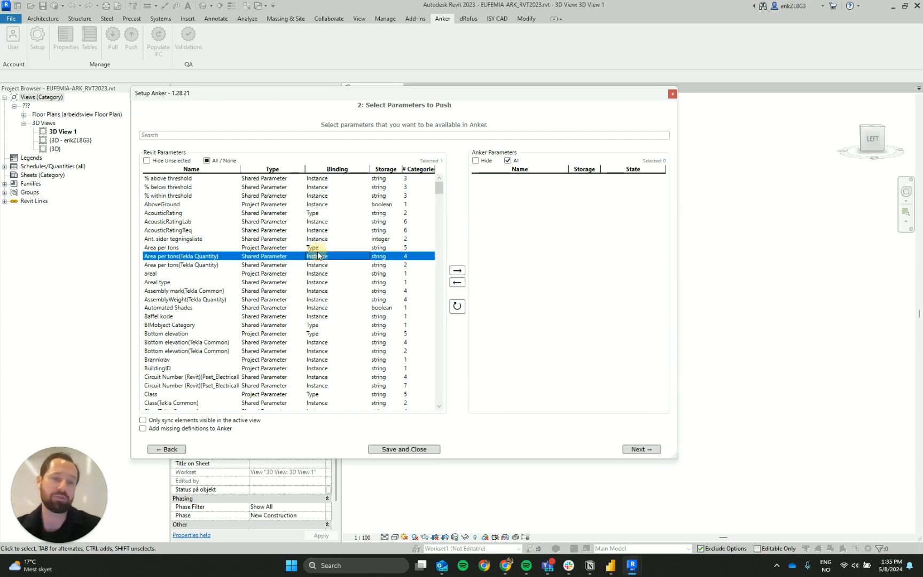
key(ctrl+a)
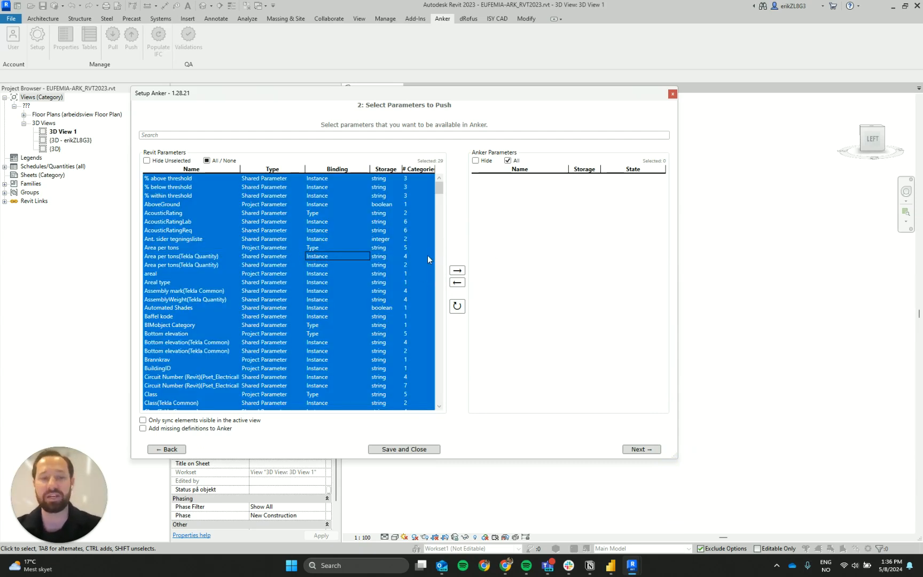
scroll(381, 216, down, 5)
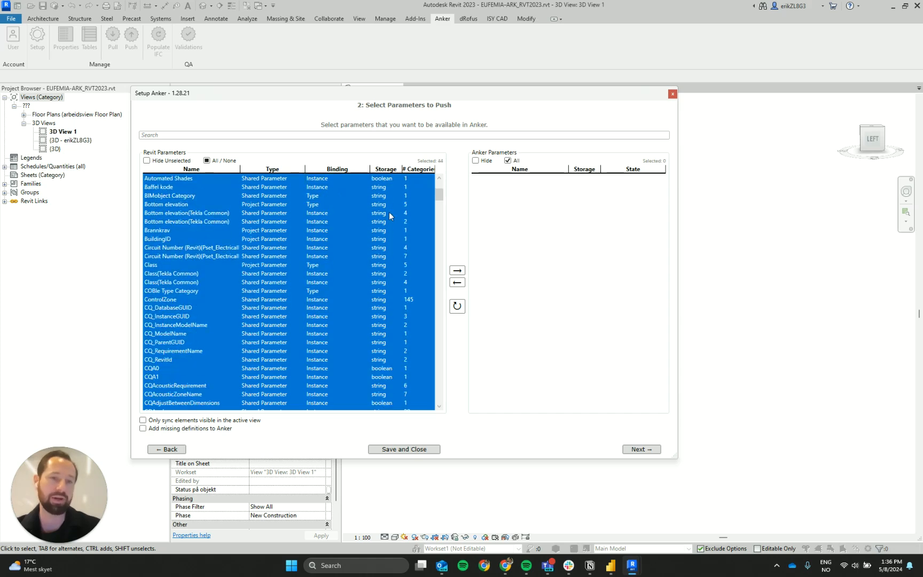
drag(441, 196, 442, 239)
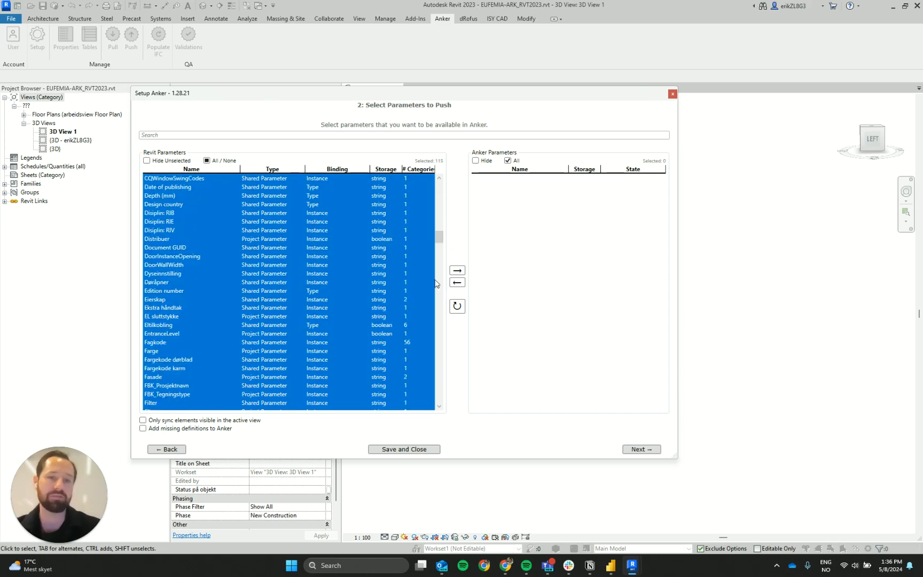
click(457, 270)
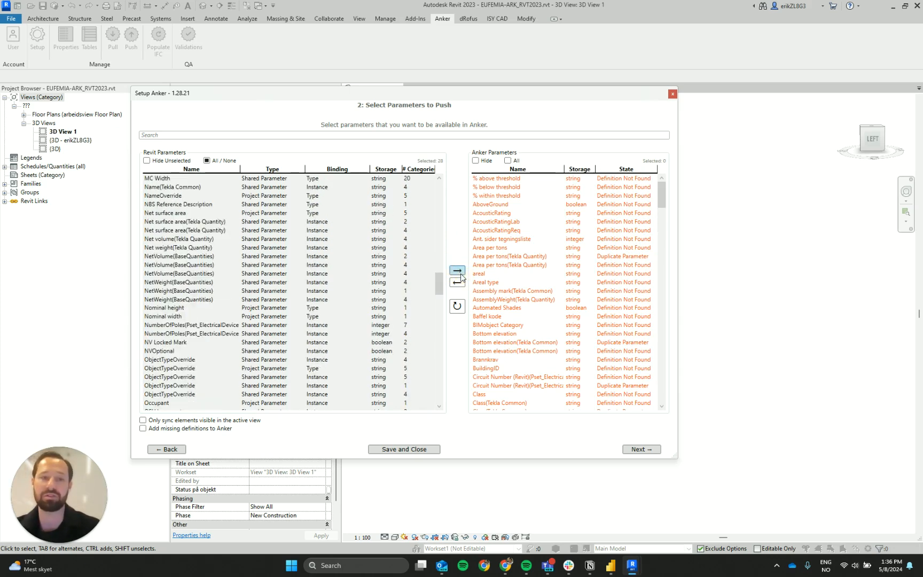
click(460, 275)
click(460, 274)
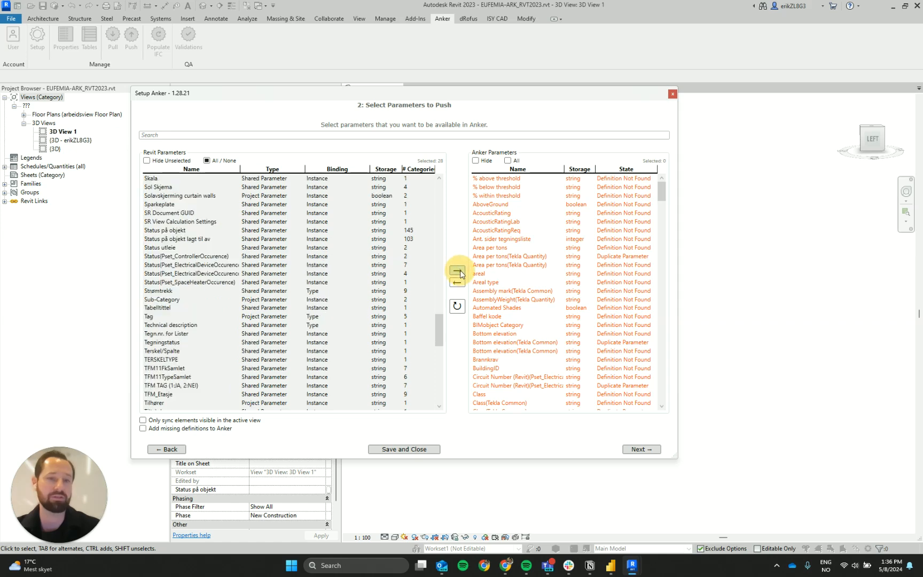
click(458, 273)
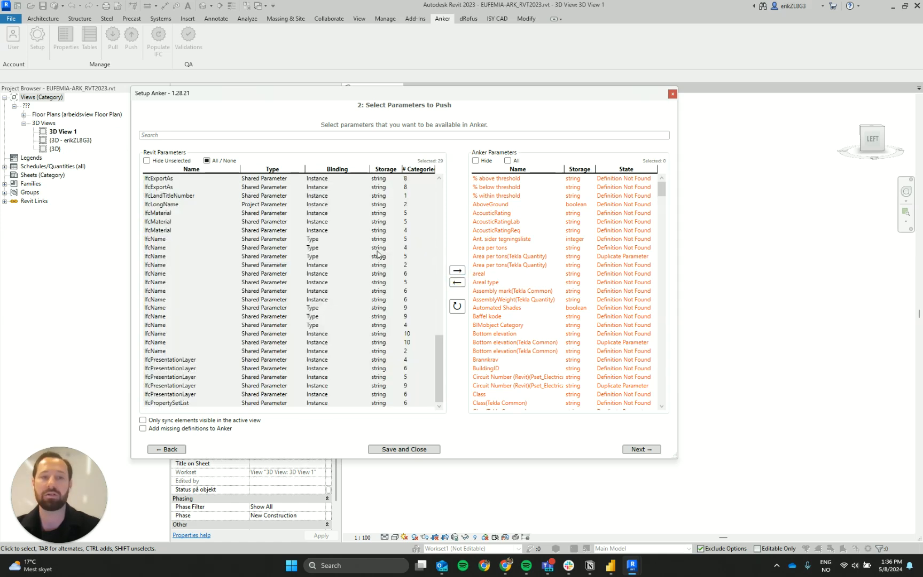
click(458, 270)
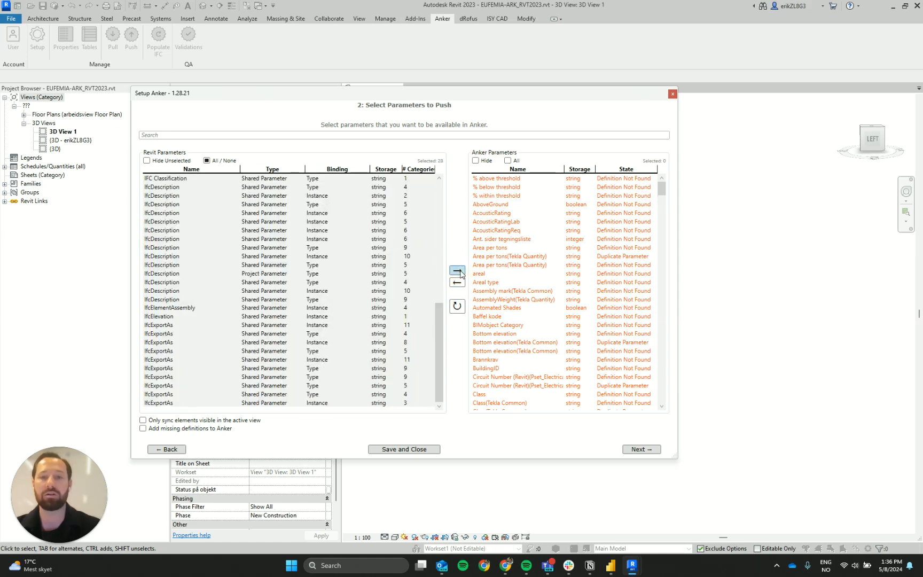
click(459, 272)
Step: Examine the states of the parameters chosen for Anker, looking for missing definitions and duplicates
click(526, 213)
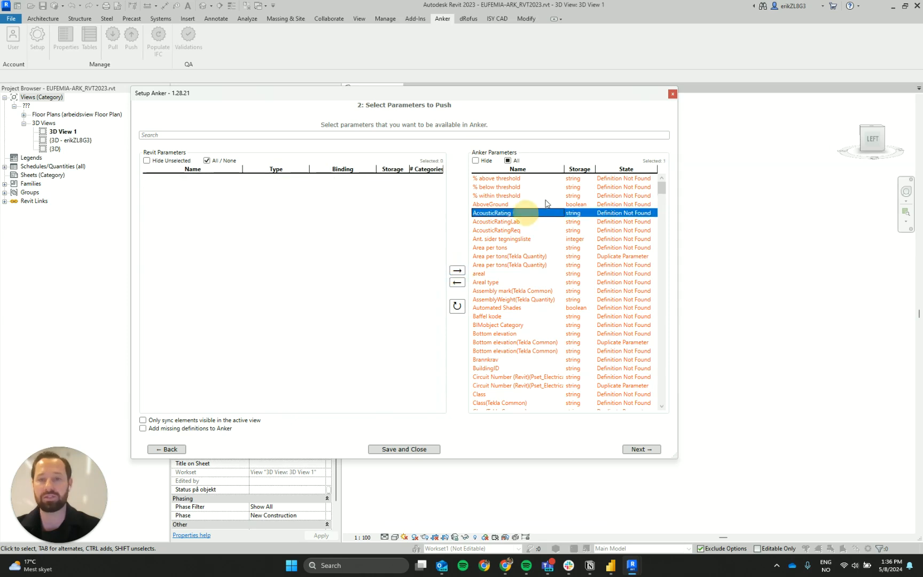
click(553, 178)
scroll(553, 207, down, 2)
drag(662, 191, 622, 233)
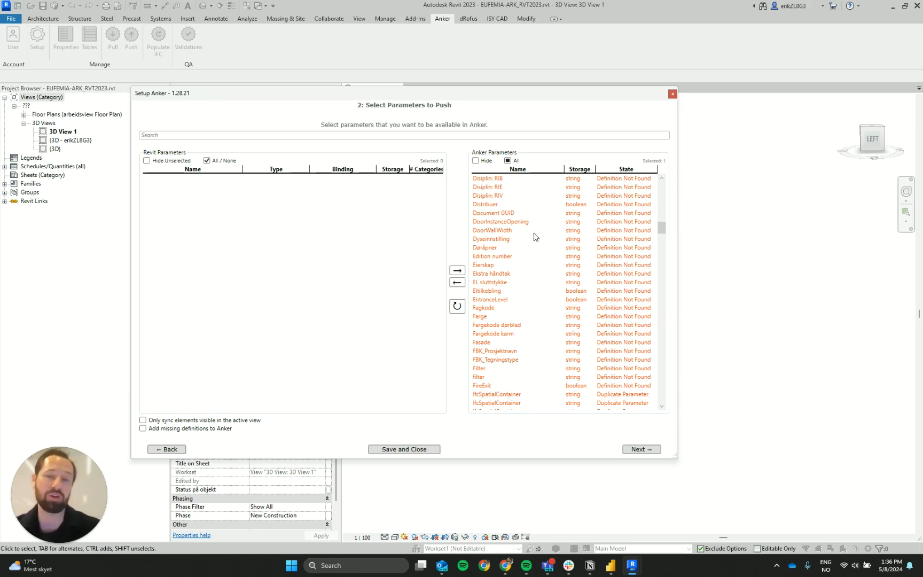
click(620, 180)
ctrl+click(618, 213)
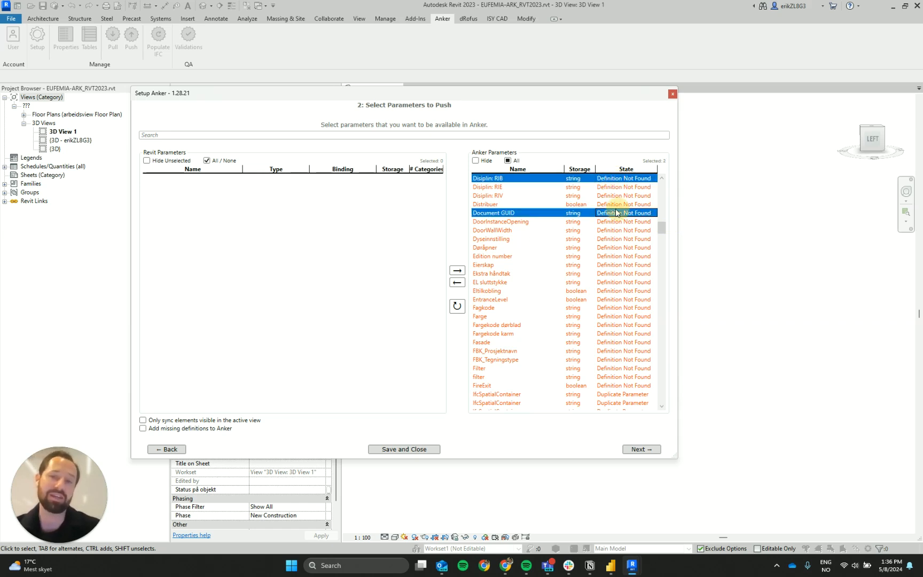
click(609, 248)
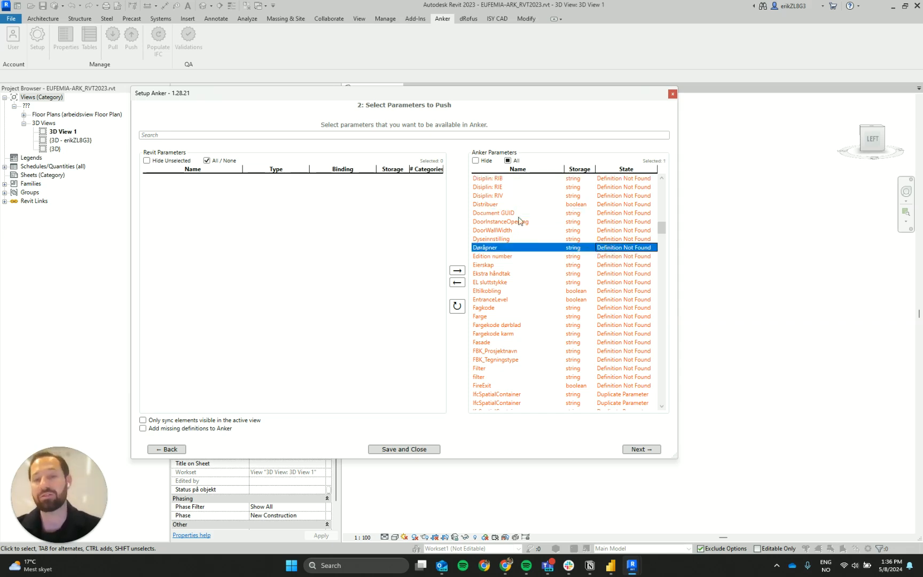
scroll(485, 223, up, 3)
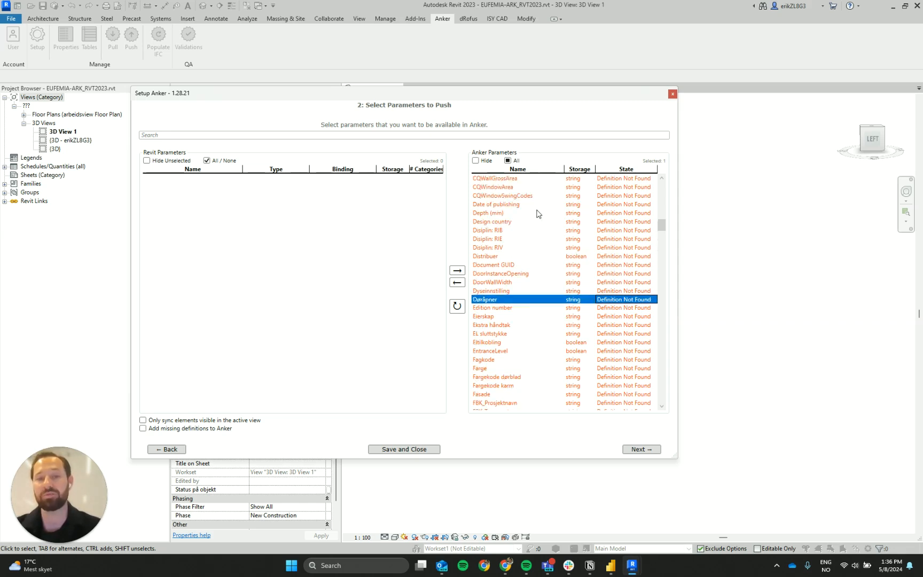
Step: Enable adding missing definitions to Anker and start uploading the Revit elements
click(162, 430)
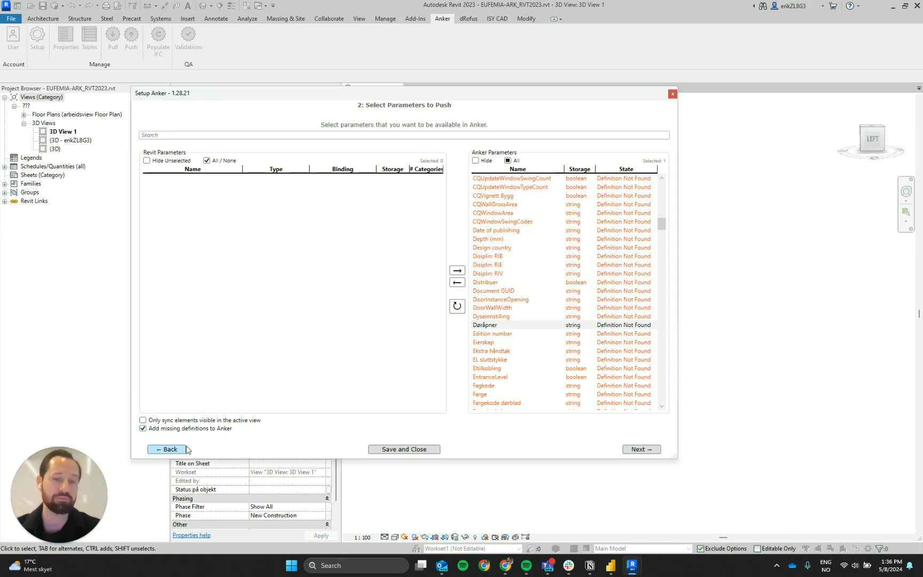
click(627, 450)
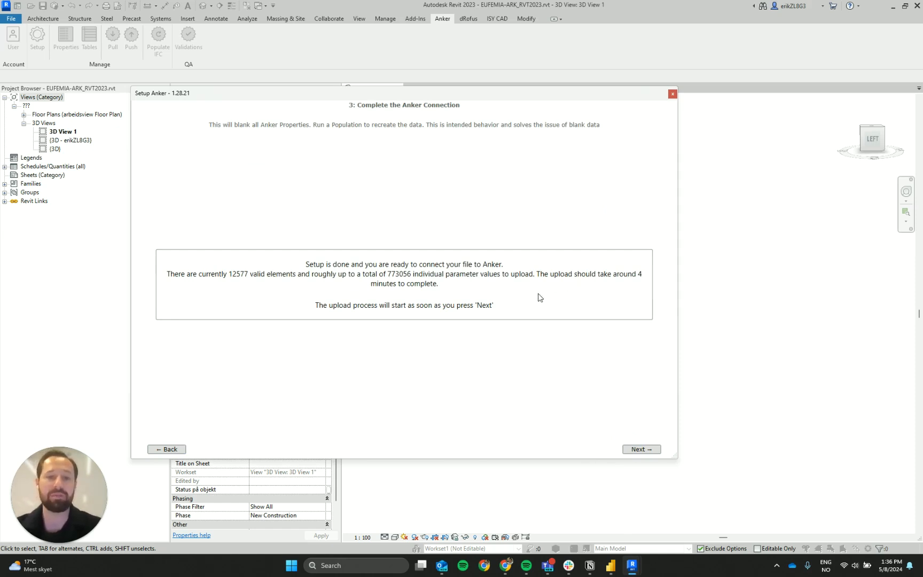
click(598, 324)
click(649, 450)
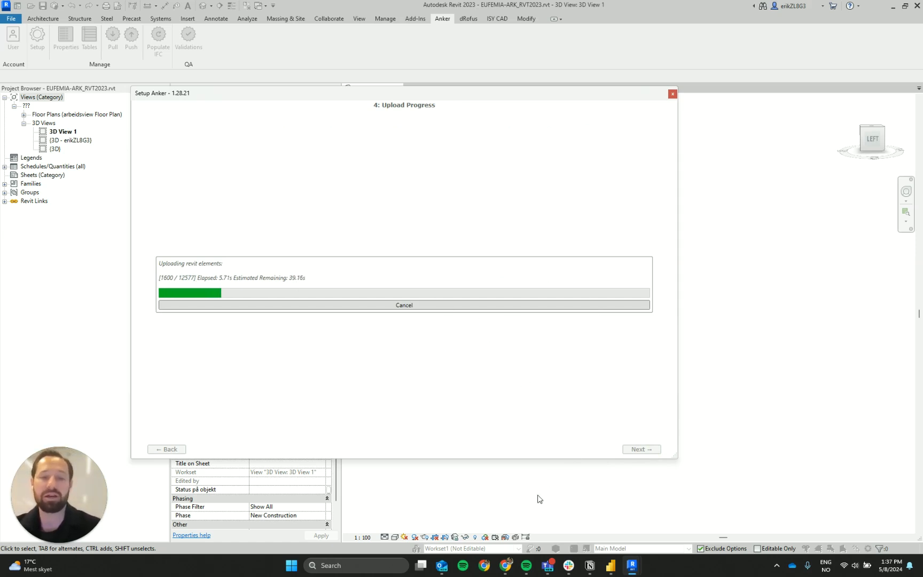
Step: Switch to the Anker web app in Chrome and check the property import status of EUFEMIA-ARK_RVT2023
click(505, 565)
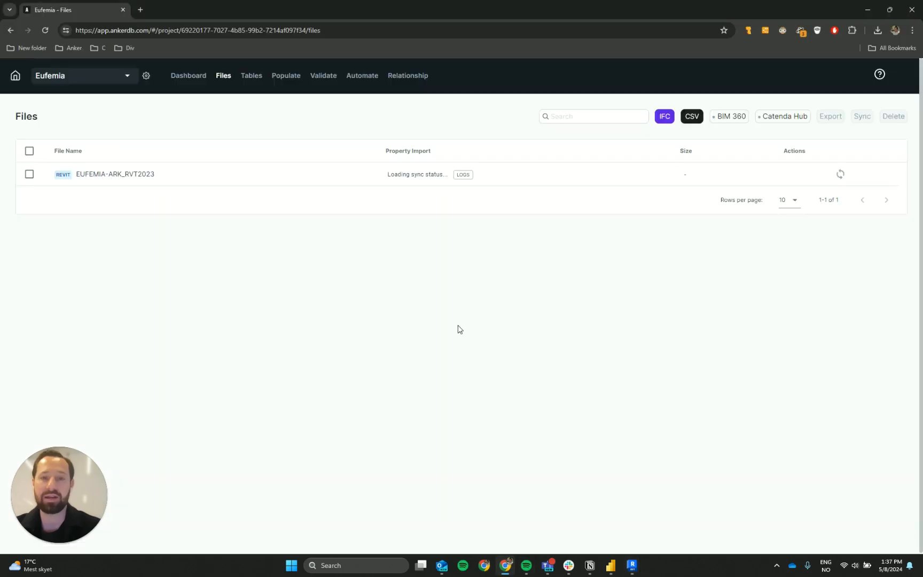
drag(76, 176, 176, 174)
click(230, 246)
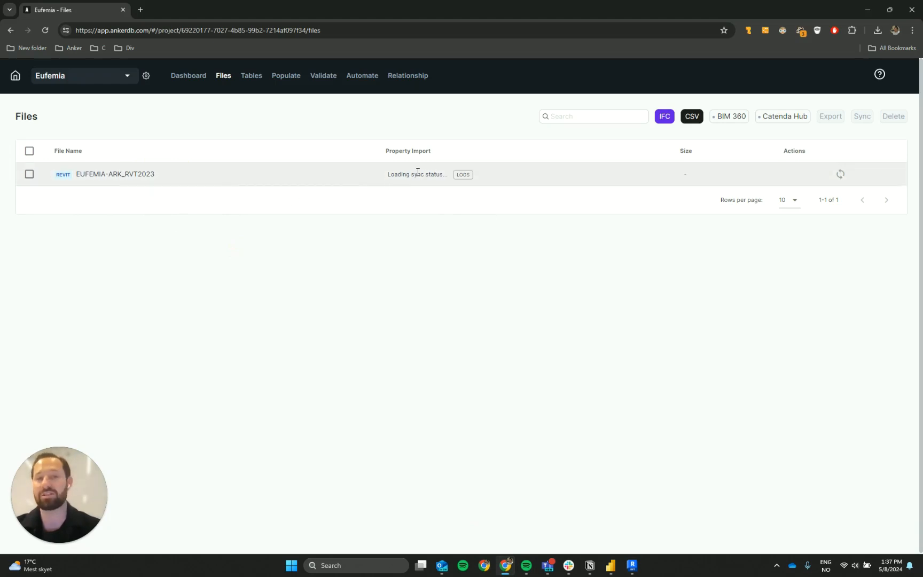
click(483, 309)
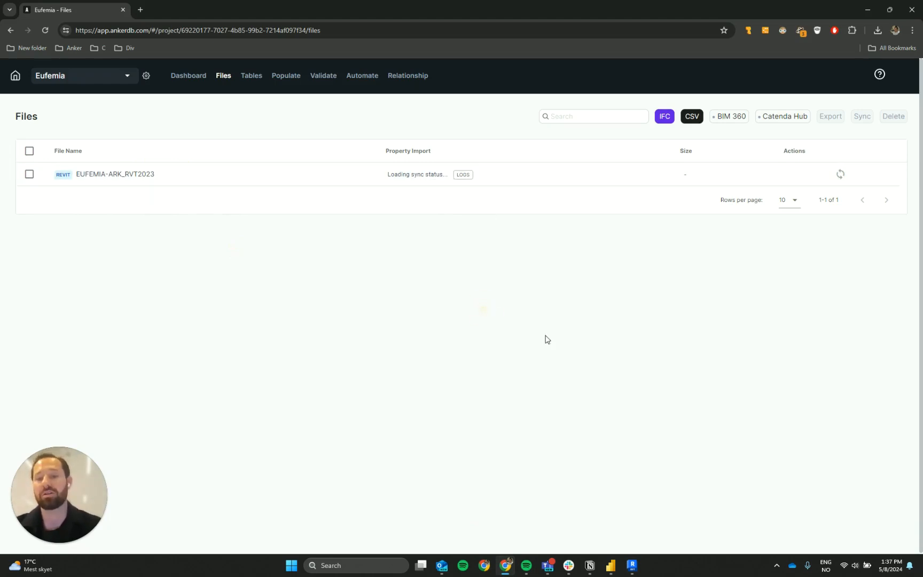
click(520, 255)
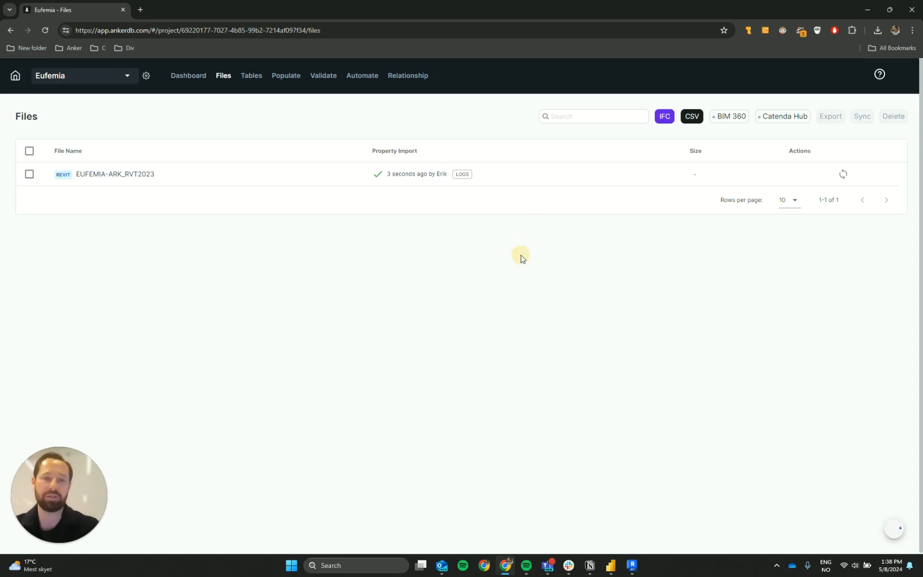
Step: Review the sync logs of EUFEMIA-ARK_RVT2023, including the final entry, and close them
click(462, 176)
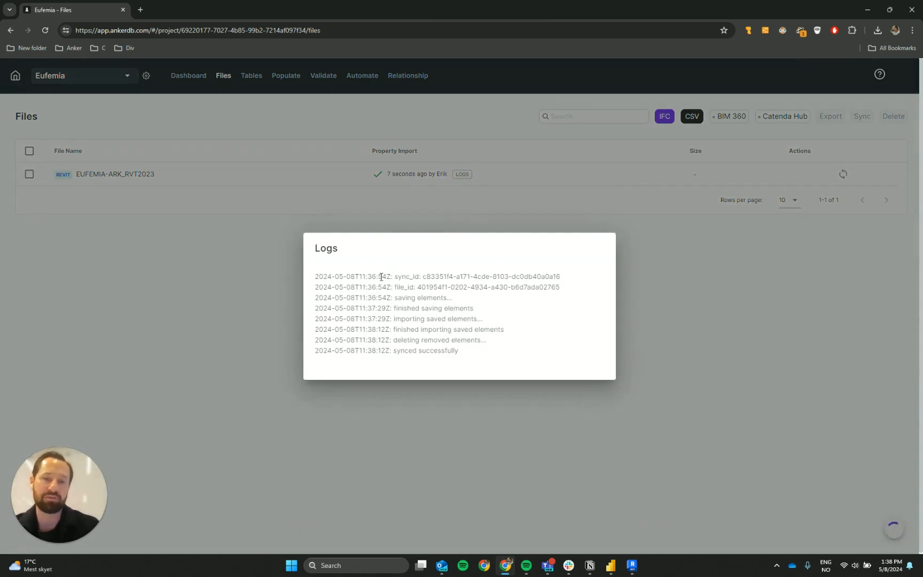
drag(315, 351, 471, 357)
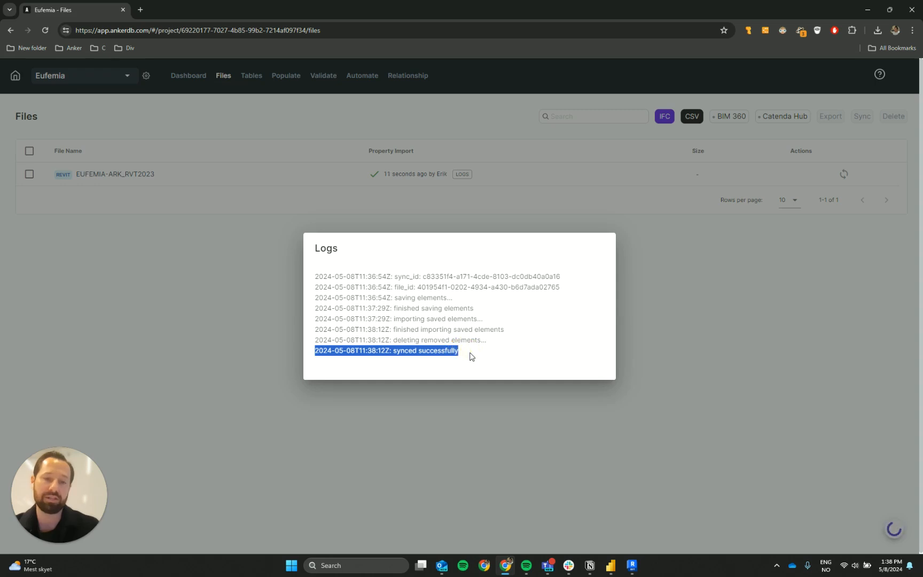
click(689, 293)
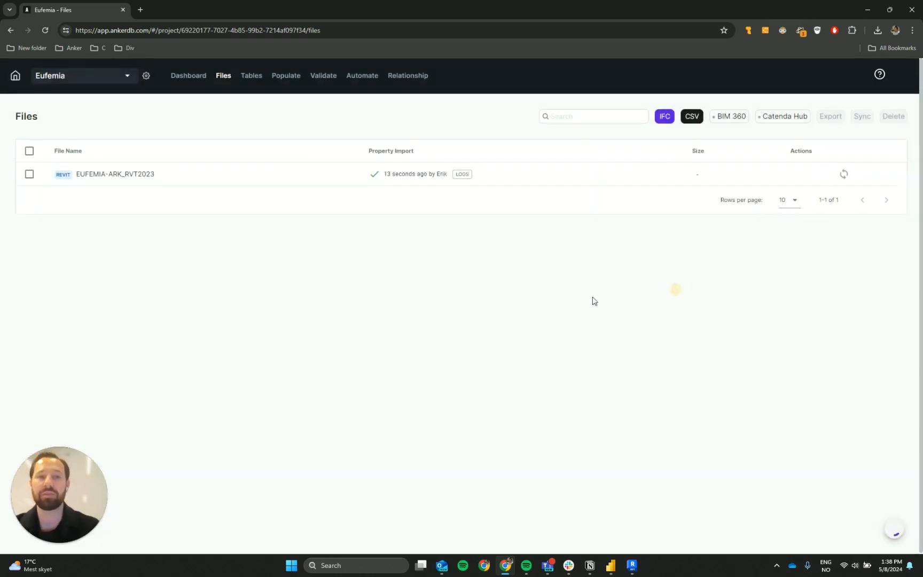
Step: Create a new table named All in the Eufemia project
click(349, 273)
click(258, 81)
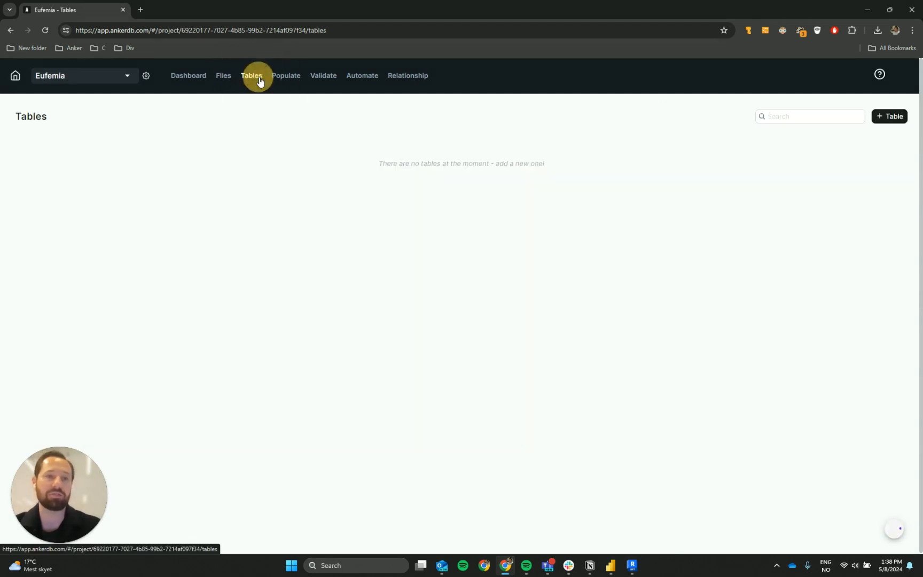
click(888, 116)
text(All)
key(Return)
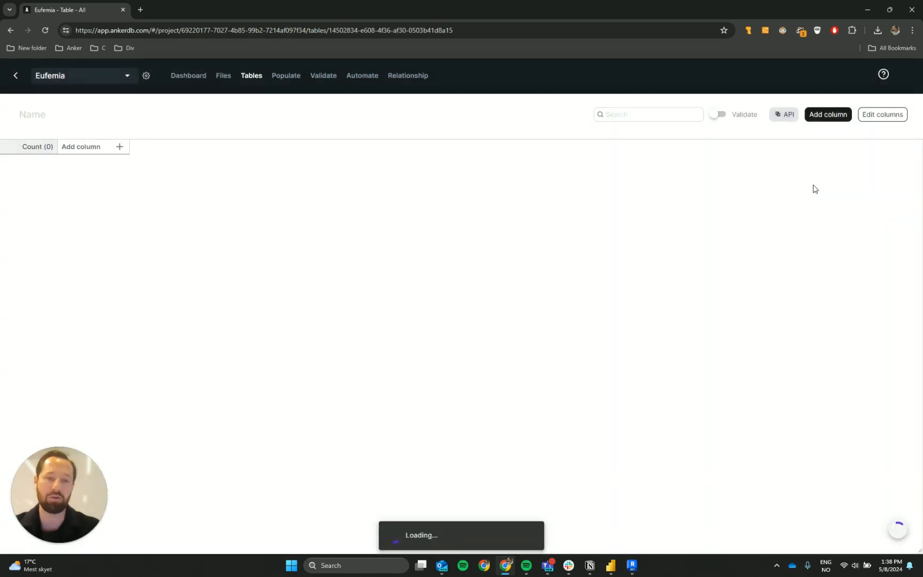
click(396, 247)
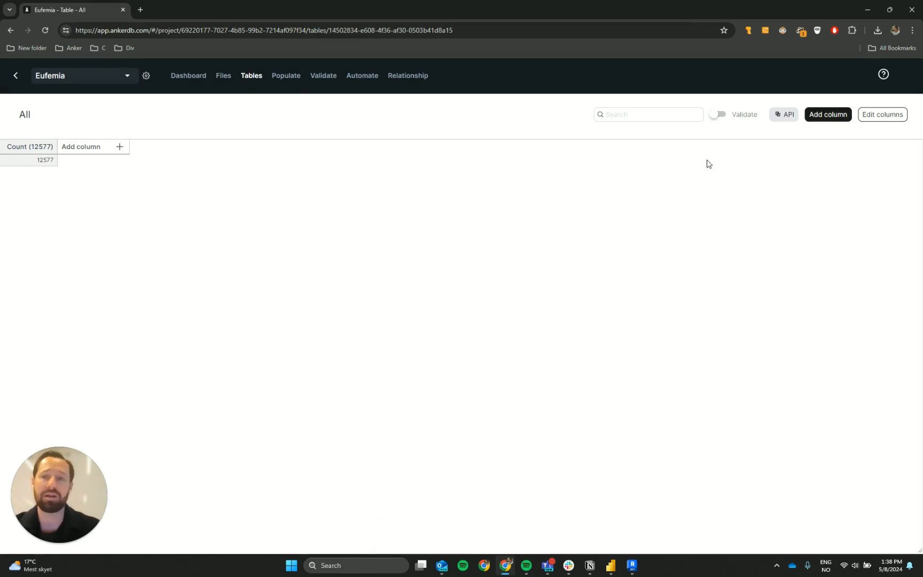
Step: Add the core File Name property and the Revit Category property as columns of the All table
click(819, 115)
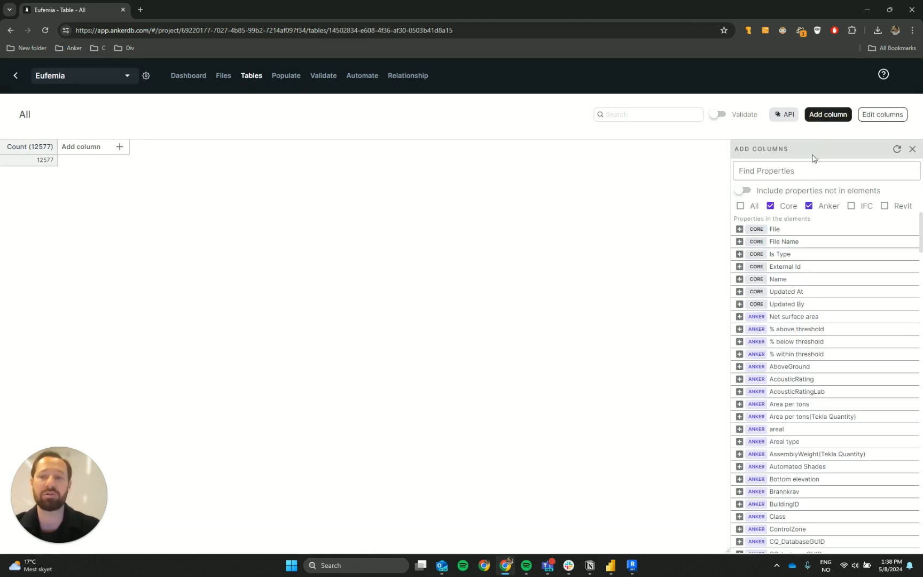
click(739, 241)
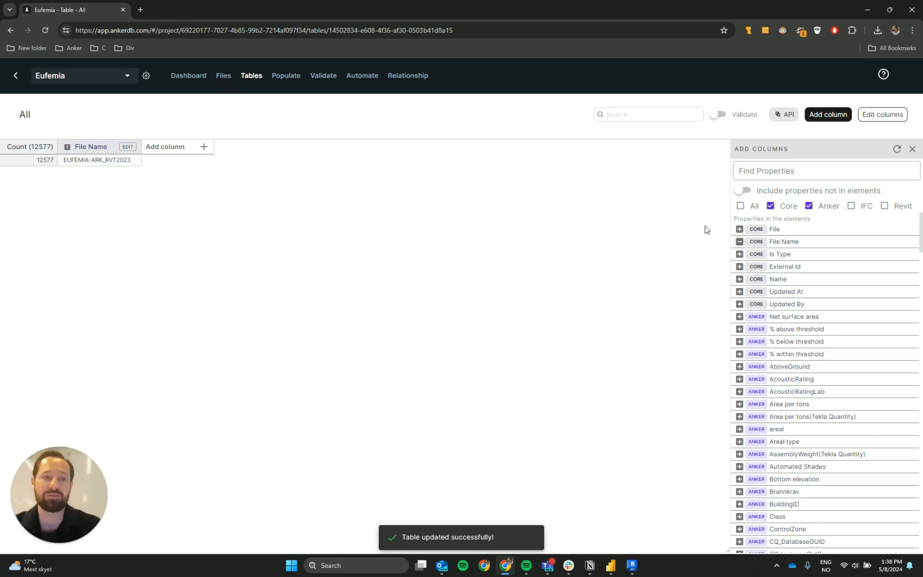
click(779, 171)
text(cate)
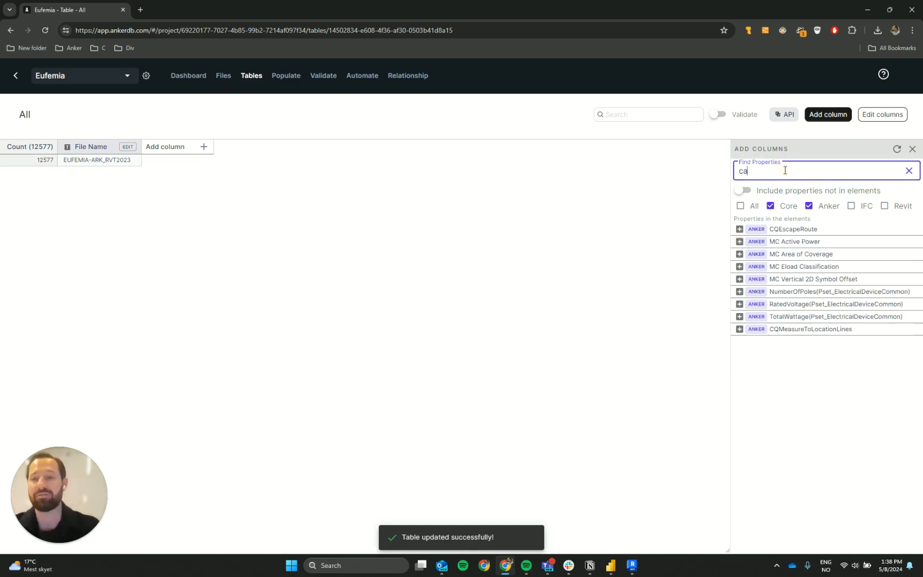
click(884, 206)
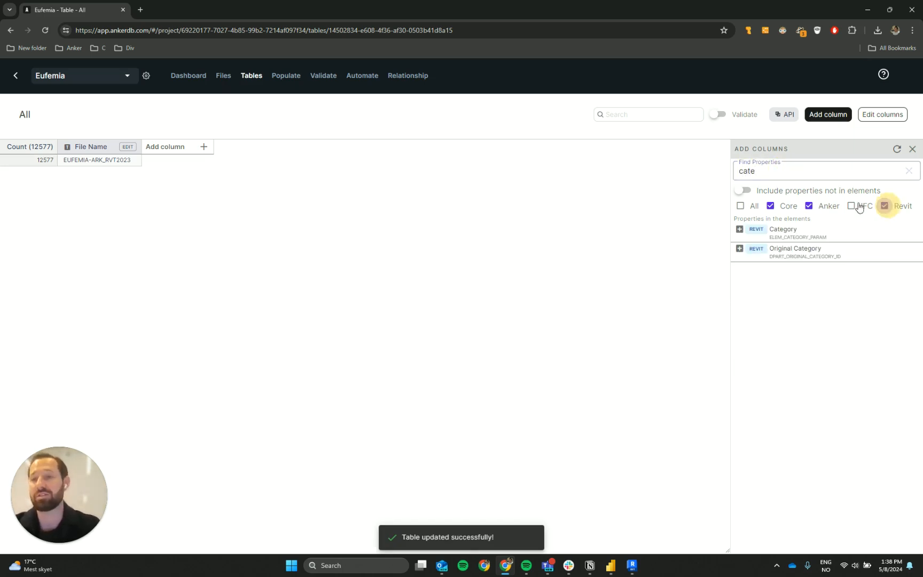
click(739, 230)
Step: Expand the values of the Category column and sort it in ascending order
click(216, 147)
click(262, 302)
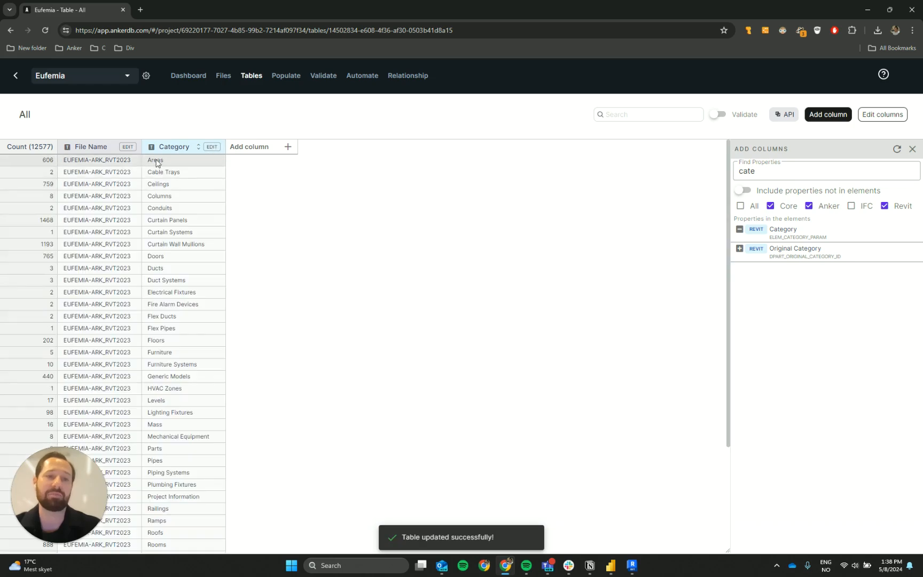
scroll(176, 176, down, 3)
scroll(178, 210, up, 3)
click(211, 151)
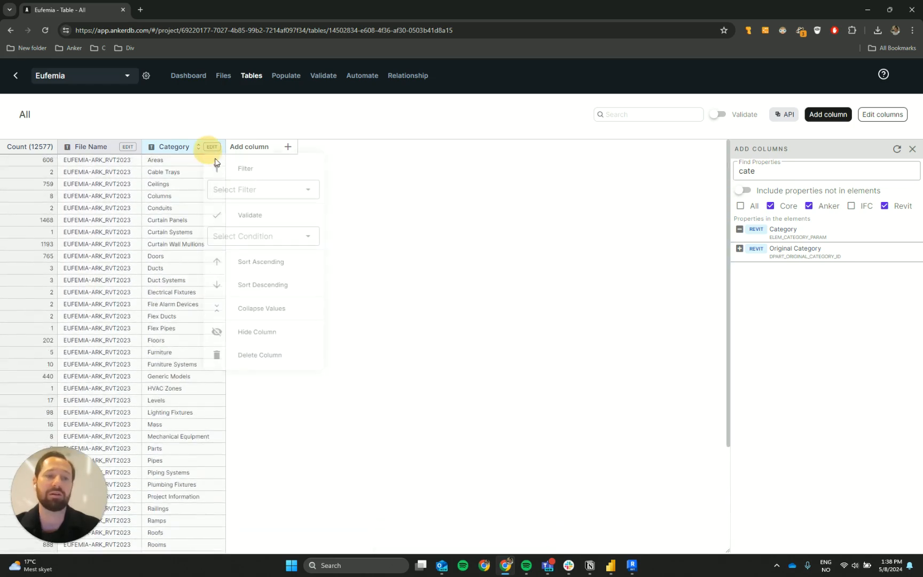
click(265, 261)
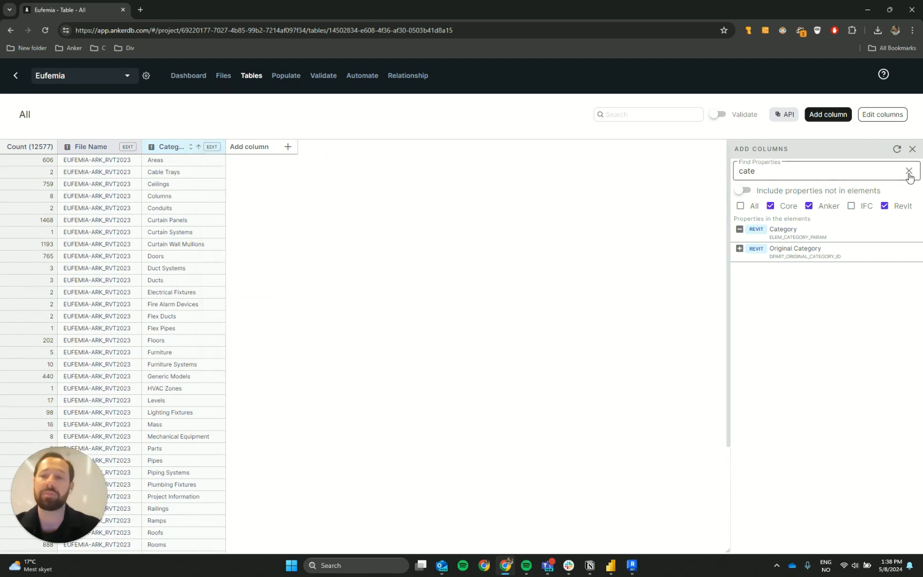
Step: Add the Is Type property as a column and filter it with Equal To false
click(908, 172)
click(740, 254)
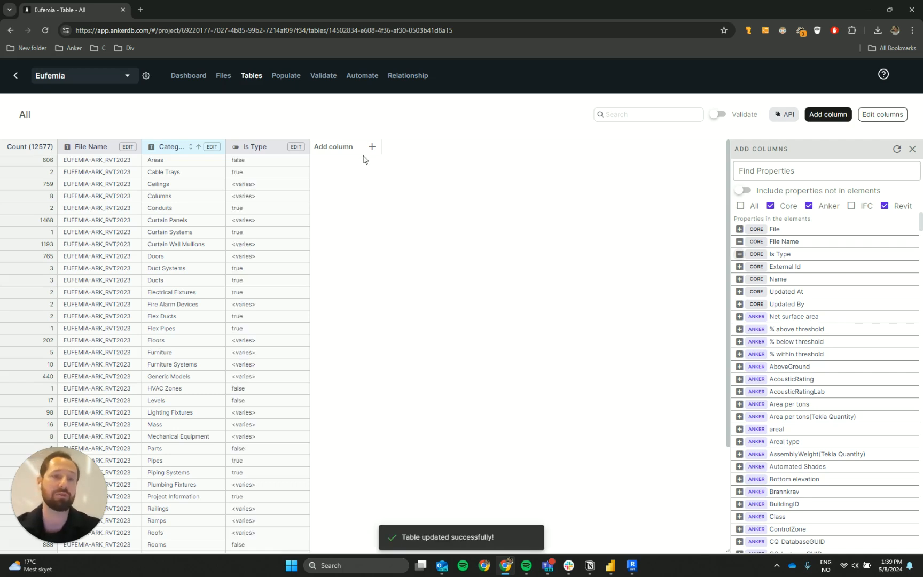
click(297, 147)
click(340, 191)
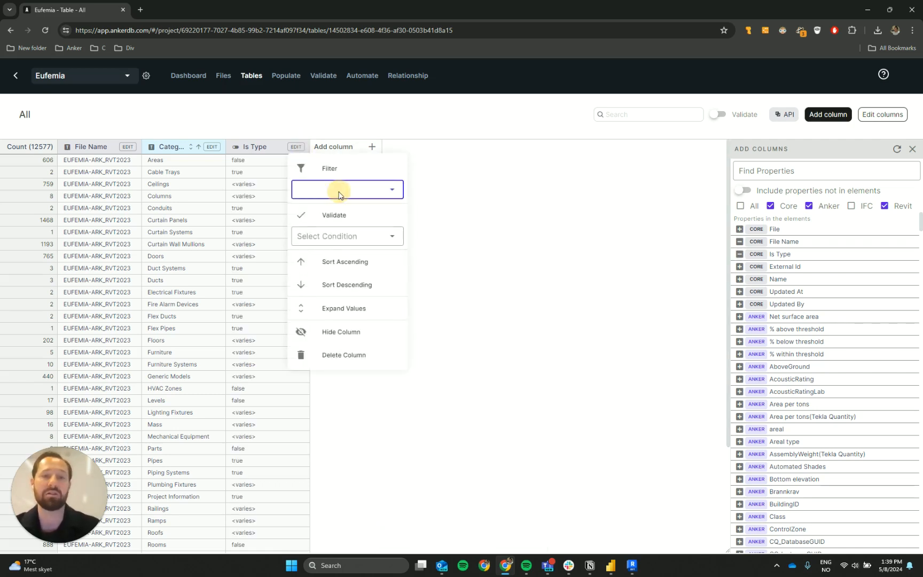
click(334, 235)
click(330, 211)
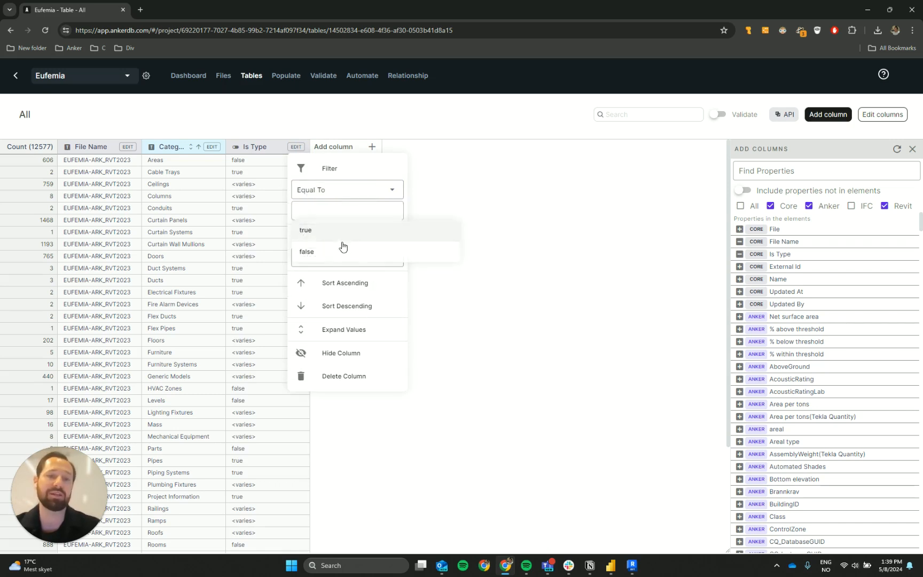
click(338, 253)
click(472, 216)
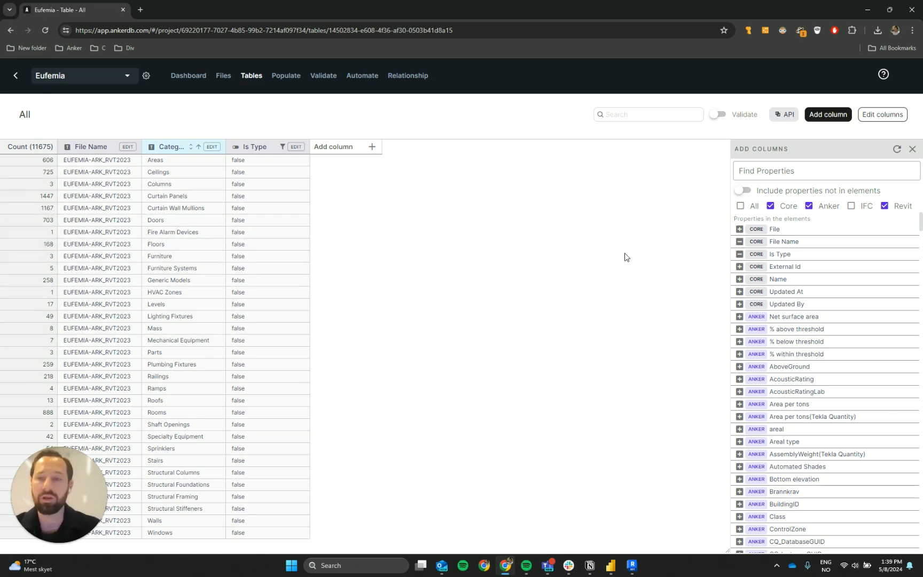
Step: Look through the Anker properties available as columns for the All table
scroll(775, 283, down, 3)
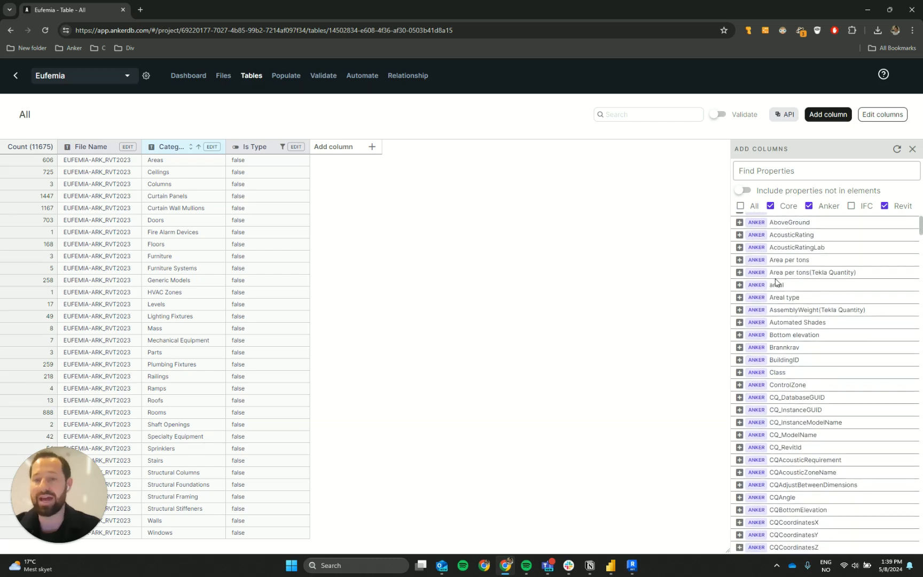
scroll(787, 300, down, 6)
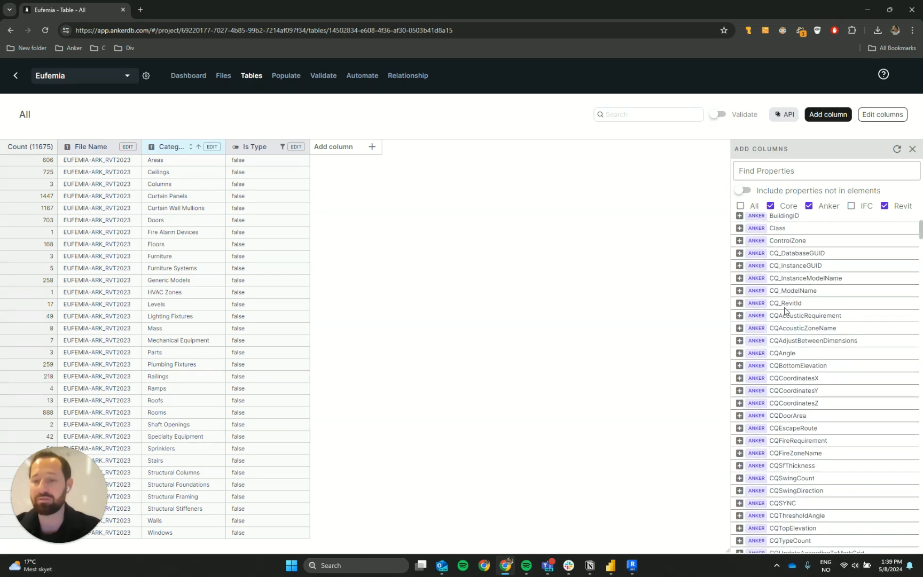
scroll(775, 284, down, 5)
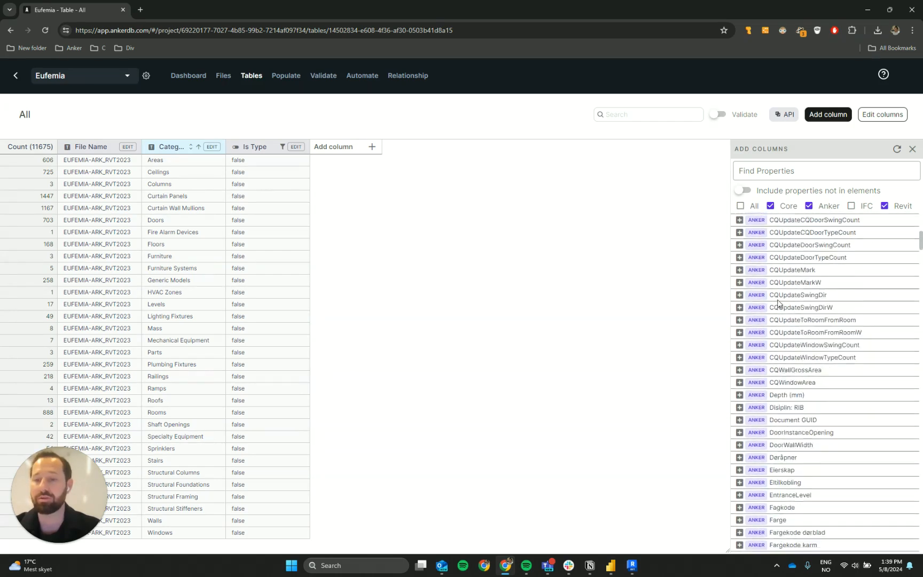